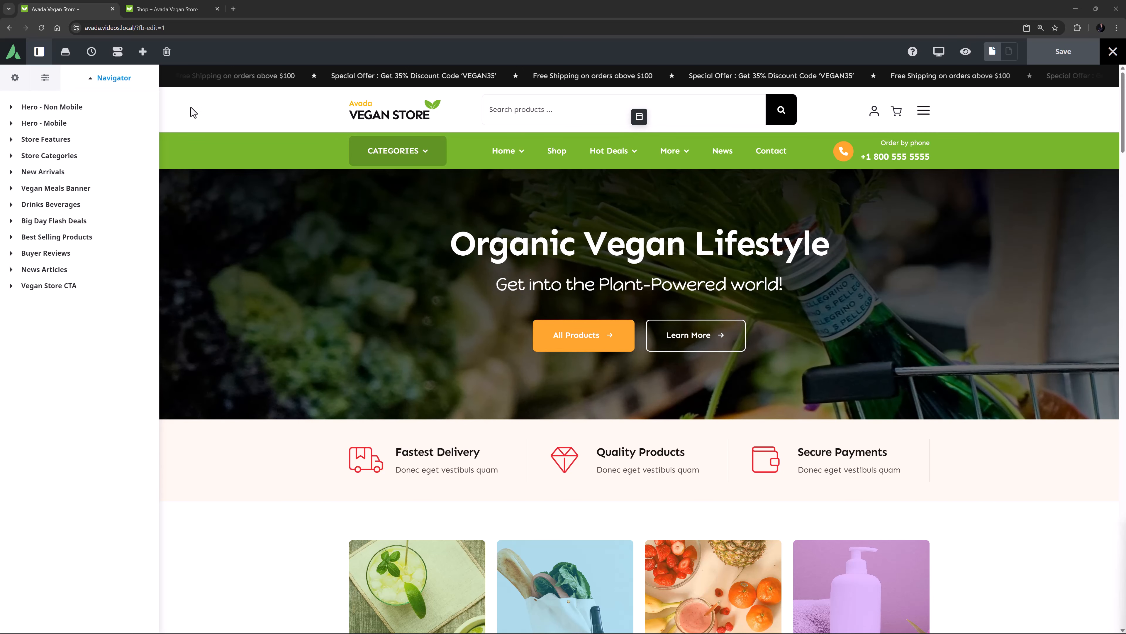
Open the global Breadcrumbs options of the site to examine the available settings
{"action": "left_click", "coordinate": [15, 79]}
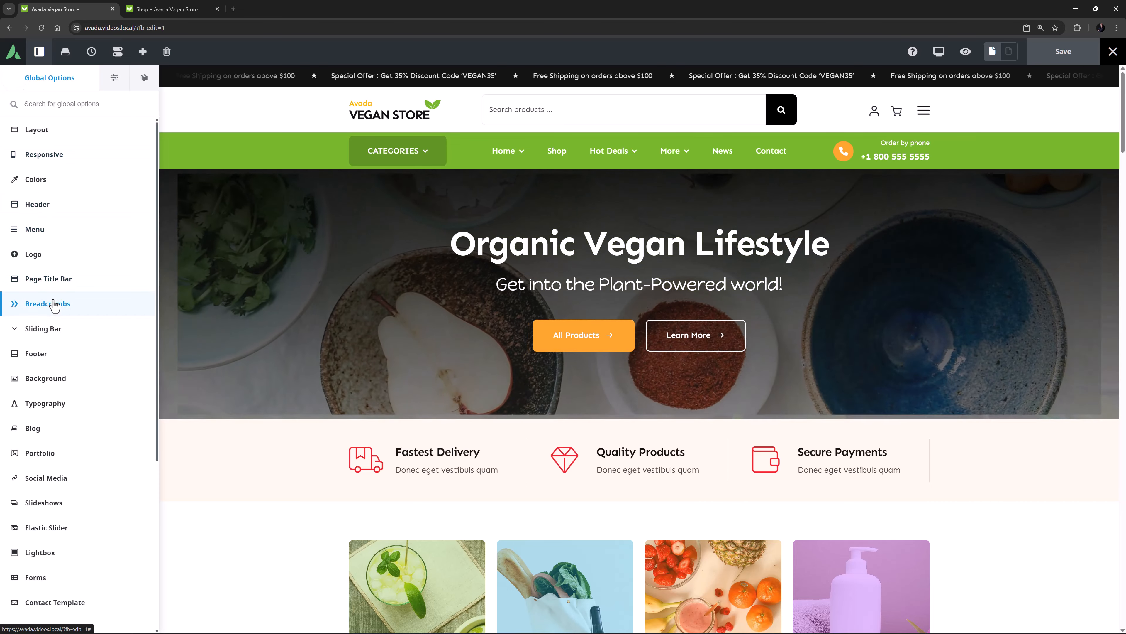
{"action": "left_click", "coordinate": [48, 304]}
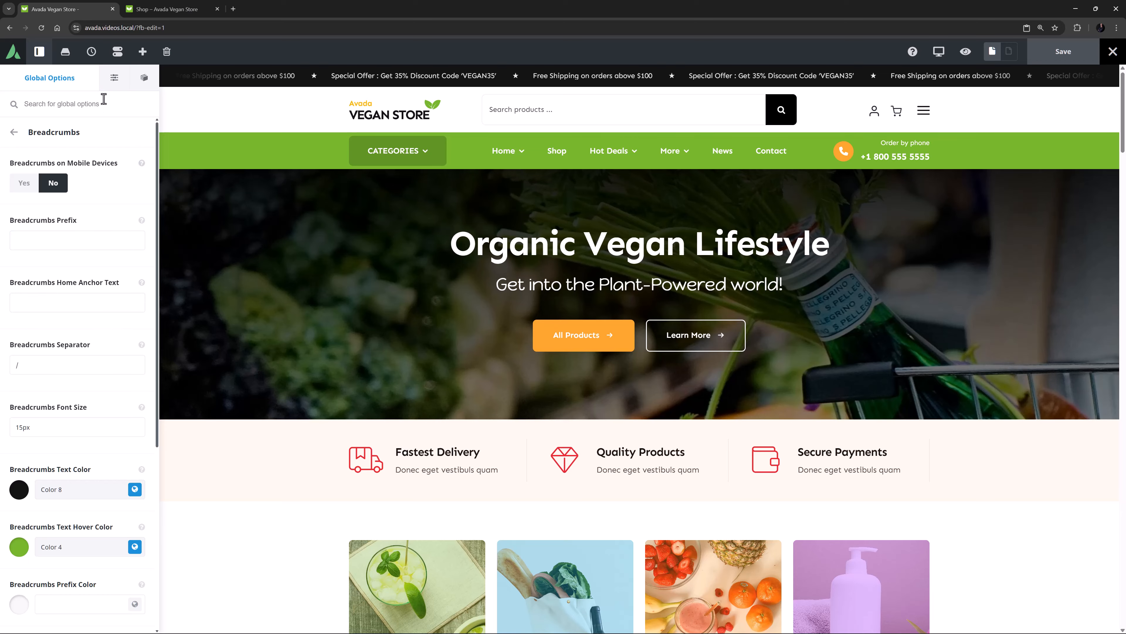
View the breadcrumbs on the shop's Vegan Food & Drinks category and the Choco Hazelnut Spread product page
{"action": "left_click", "coordinate": [179, 6]}
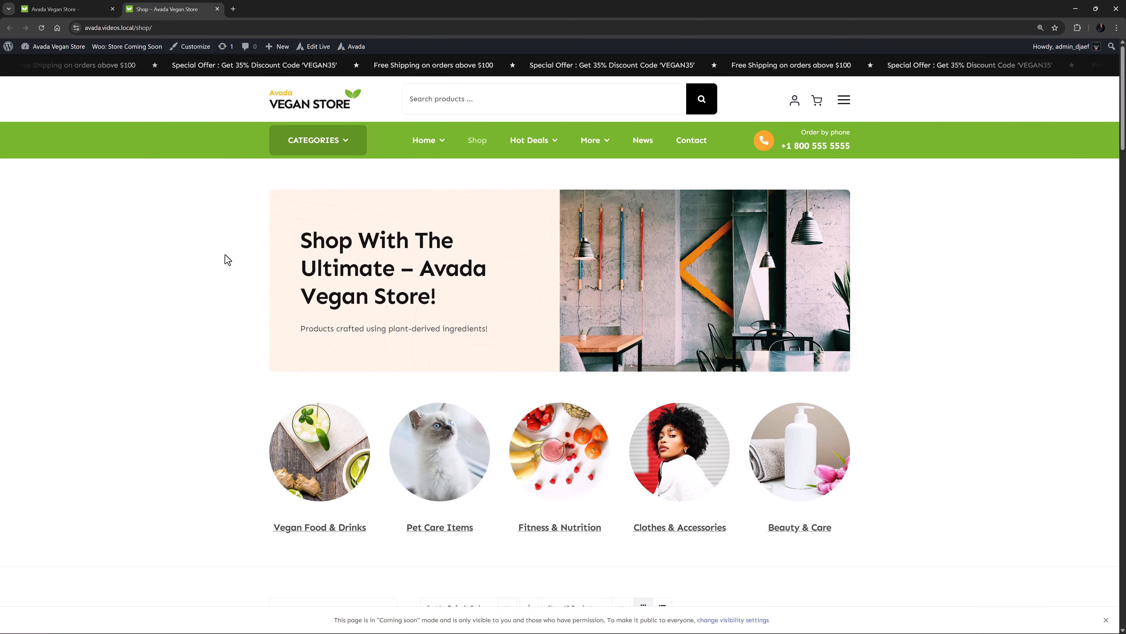
{"action": "left_click", "coordinate": [317, 527]}
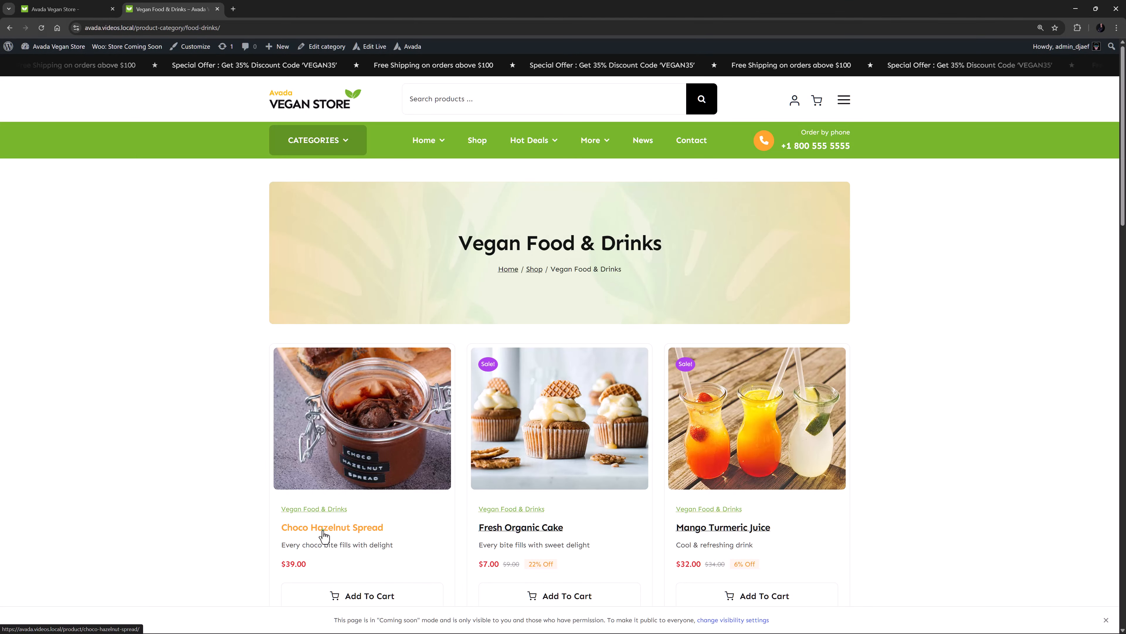
{"action": "left_click", "coordinate": [323, 528]}
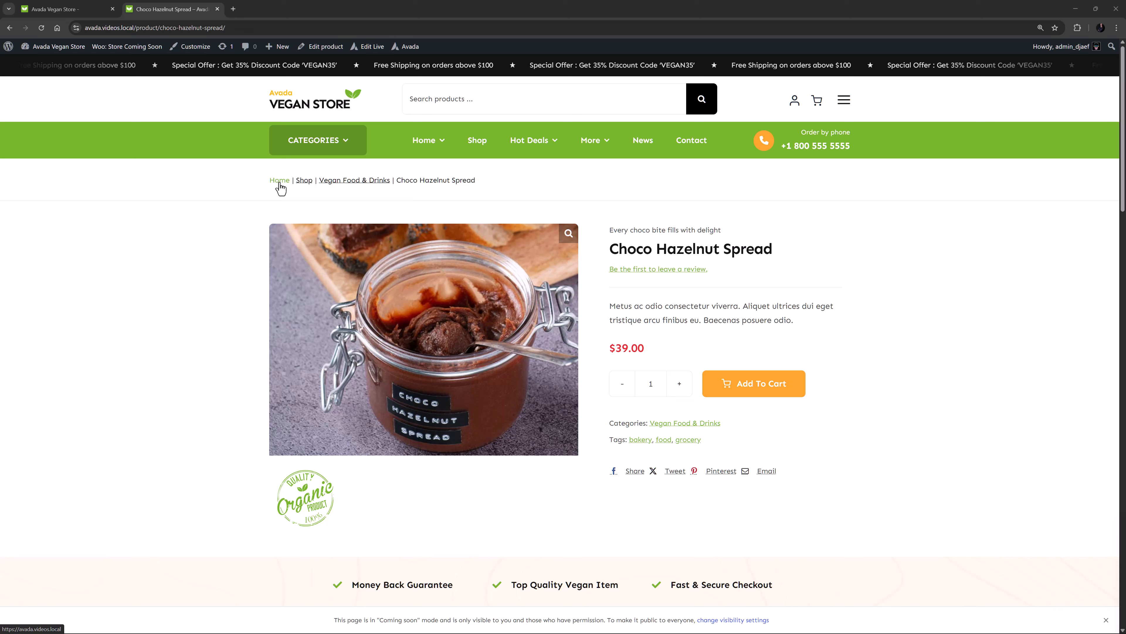
View the breadcrumbs on the News page, the Health & Wellness category and its Vegan & Vegetarian Diets article
{"action": "left_click", "coordinate": [642, 142]}
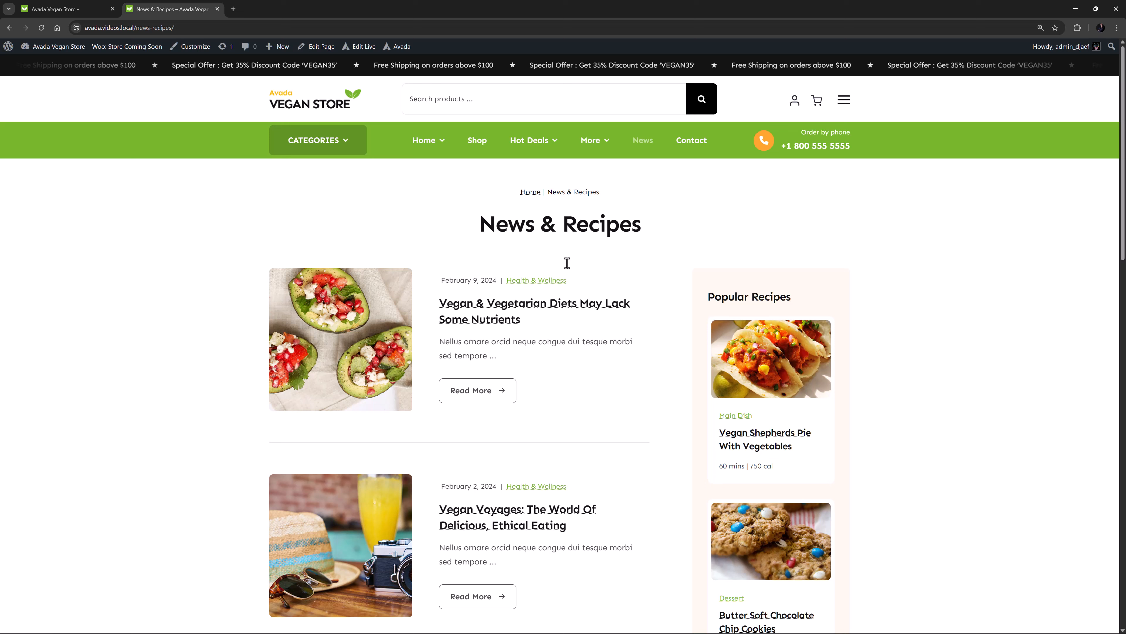
{"action": "left_click", "coordinate": [549, 280]}
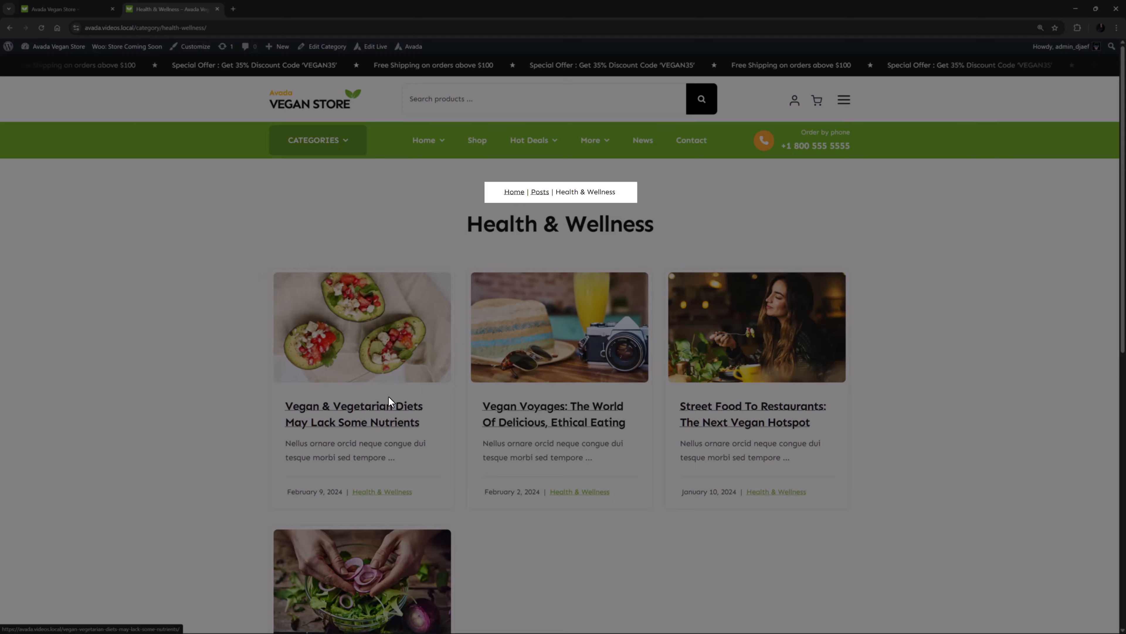
{"action": "left_click", "coordinate": [384, 407]}
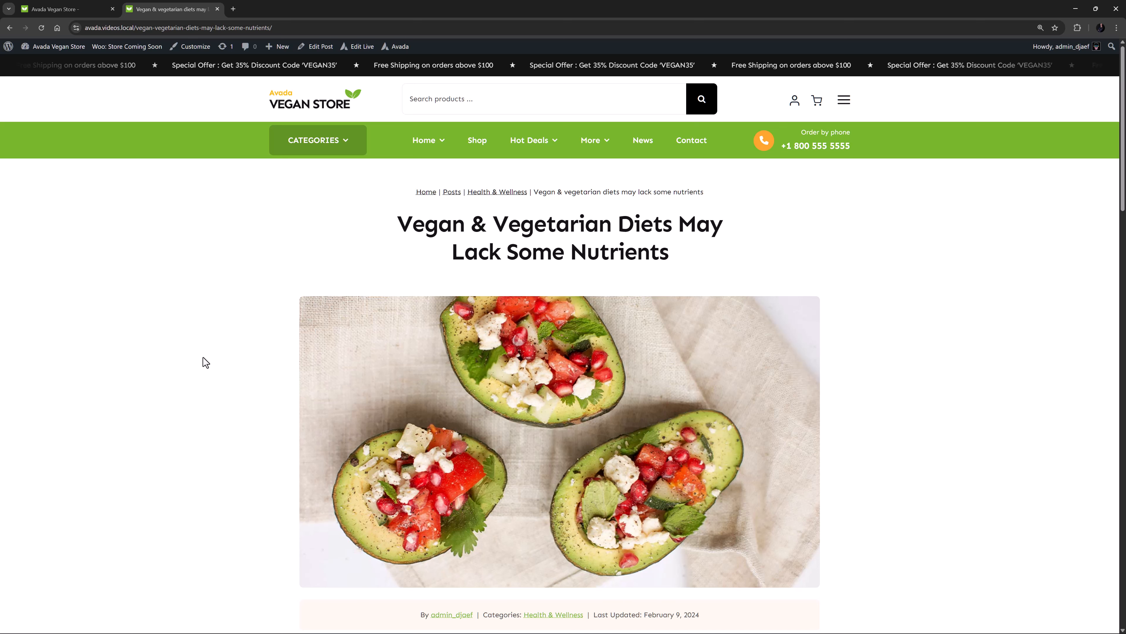
Open the Alternate PTB page title bar for live editing and preview it with the post about vegan foods for digestive health
{"action": "mouse_move", "coordinate": [366, 49]}
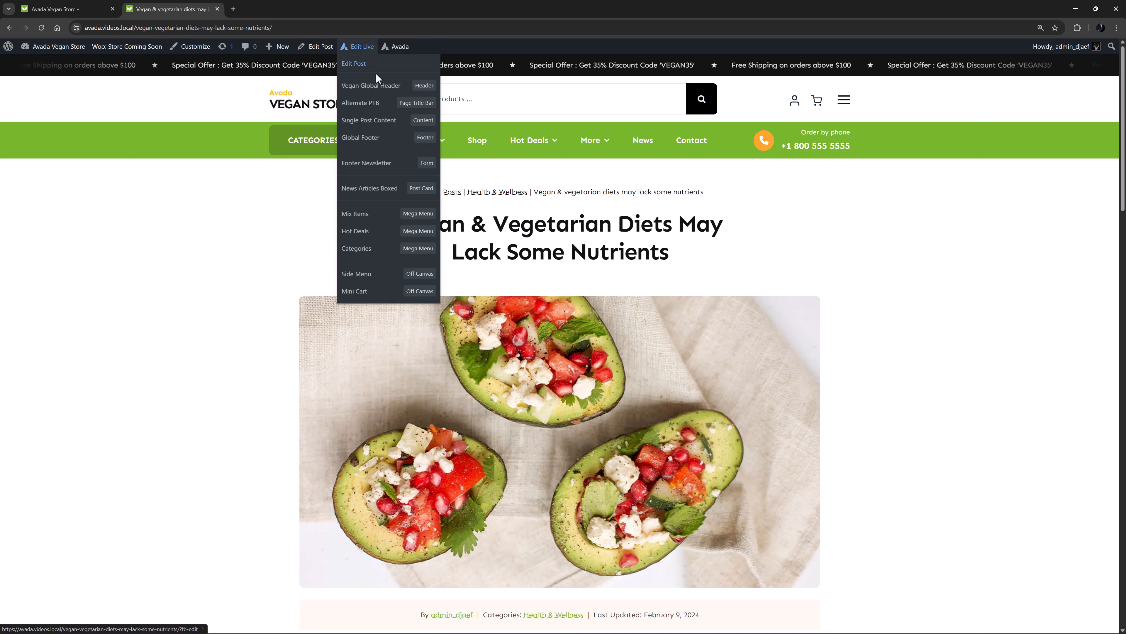
{"action": "left_click", "coordinate": [375, 102]}
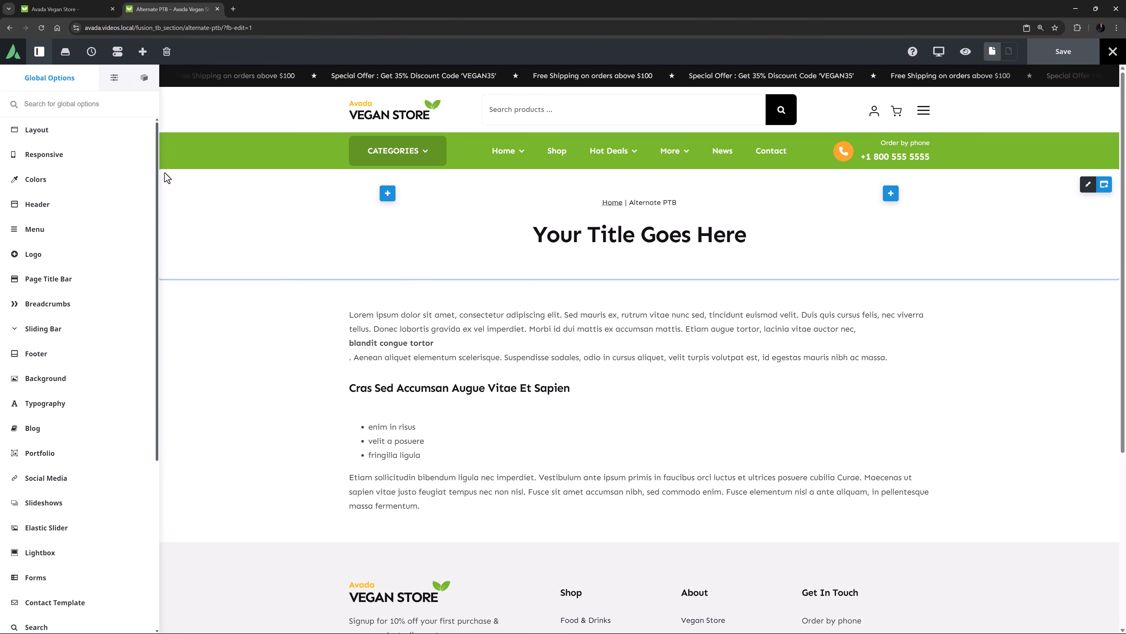
{"action": "left_click", "coordinate": [109, 78]}
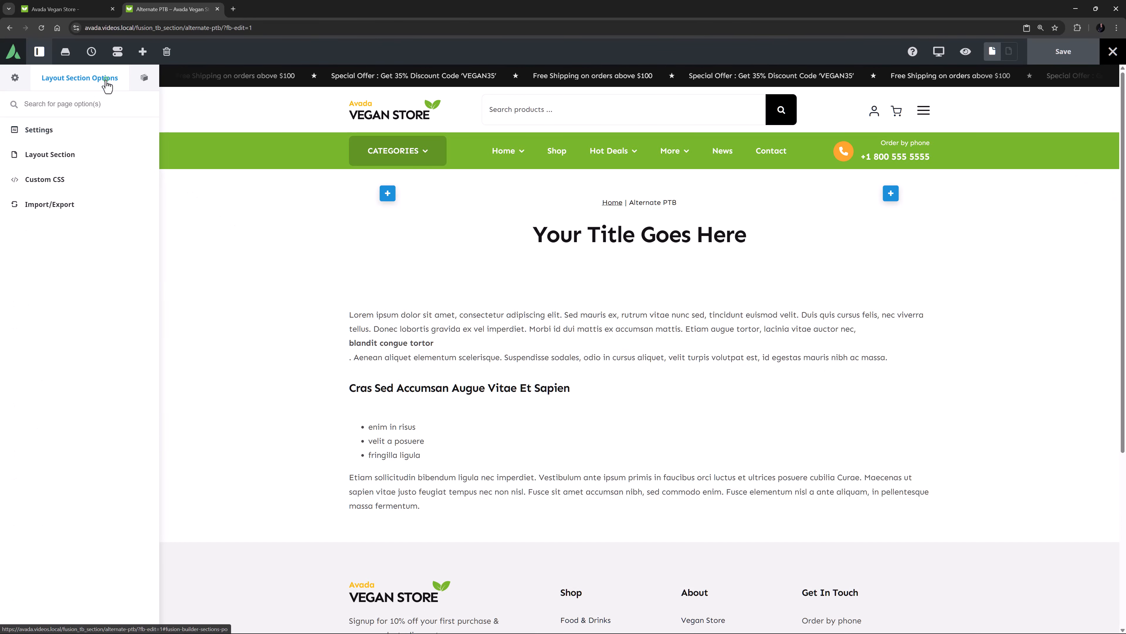
{"action": "left_click", "coordinate": [73, 155]}
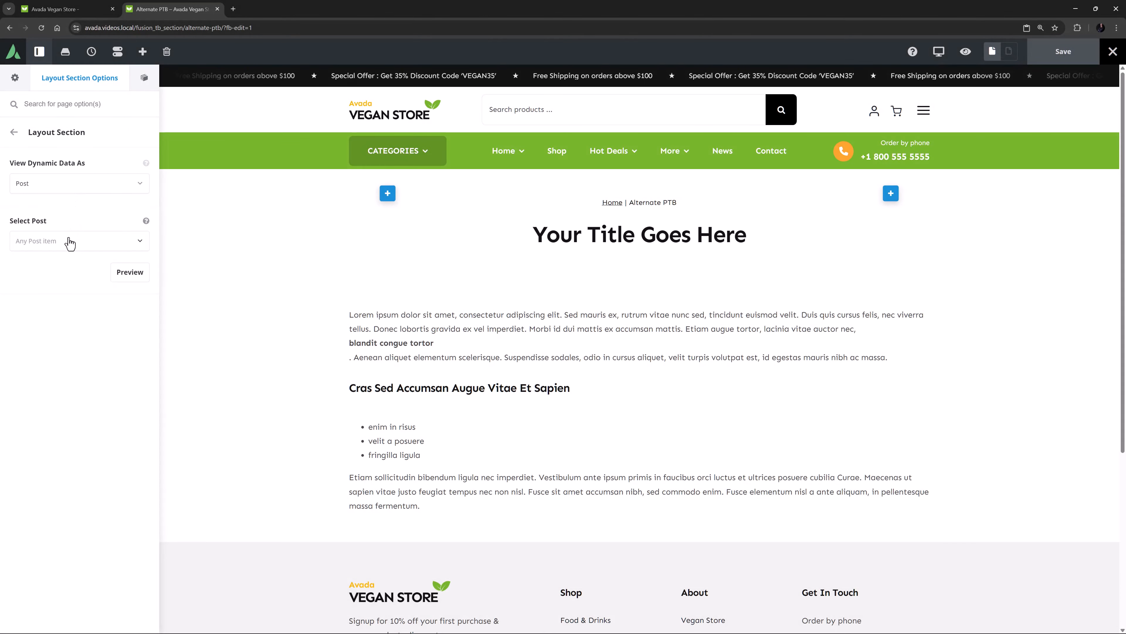
{"action": "left_click", "coordinate": [68, 243]}
{"action": "left_click", "coordinate": [65, 287]}
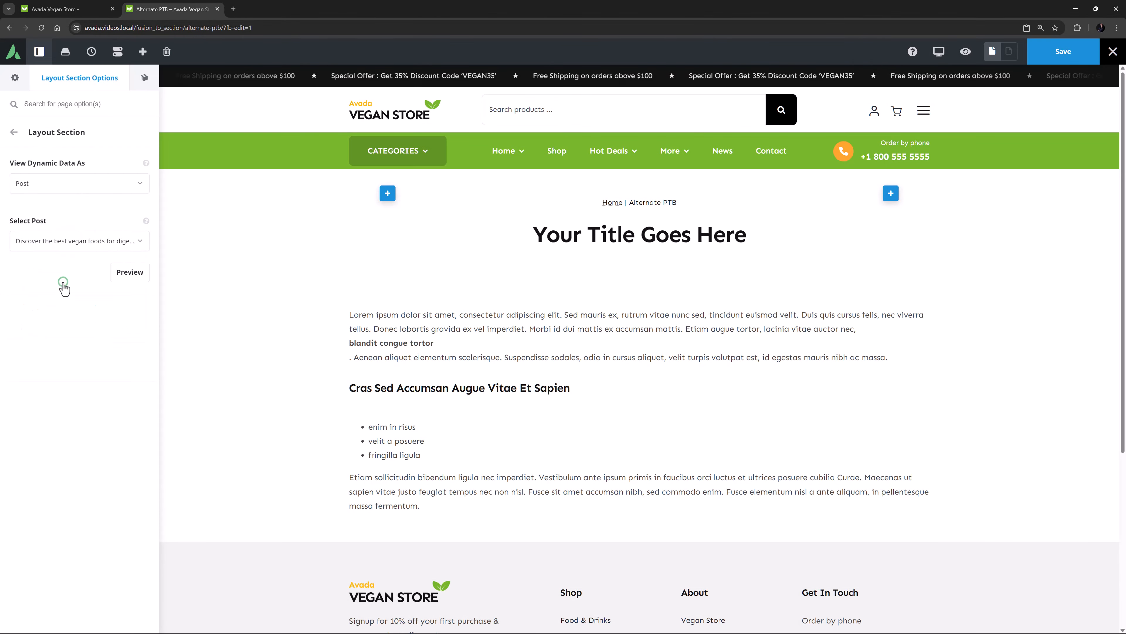
{"action": "left_click", "coordinate": [125, 279]}
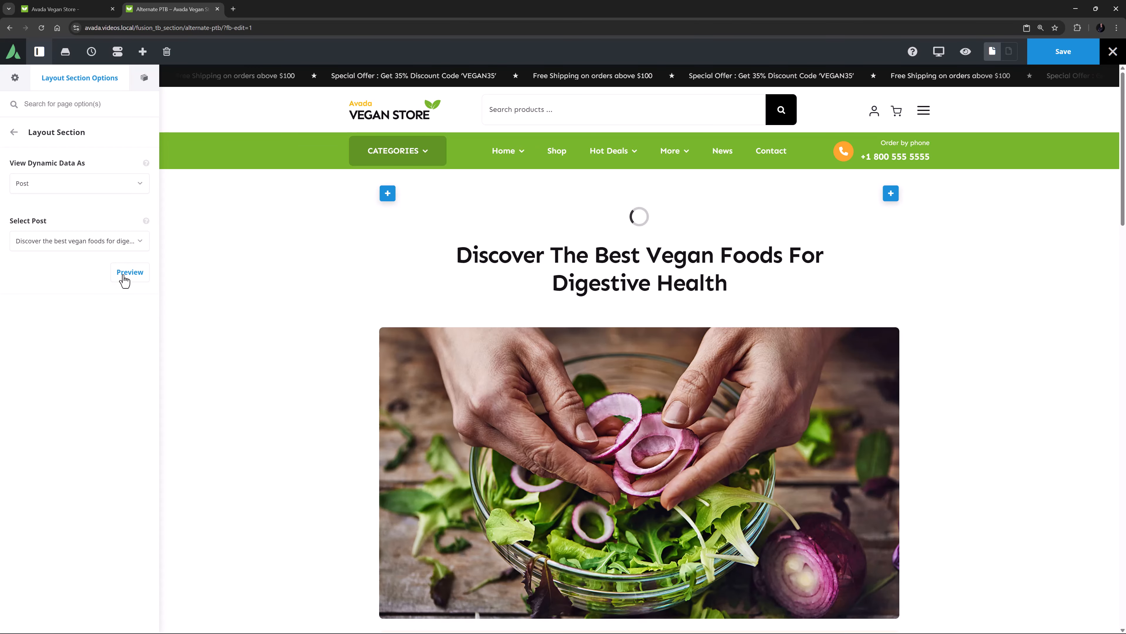
Set the Breadcrumbs element's prefix to "You are here" and choose a house icon as its homepage anchor icon
{"action": "left_click", "coordinate": [629, 207]}
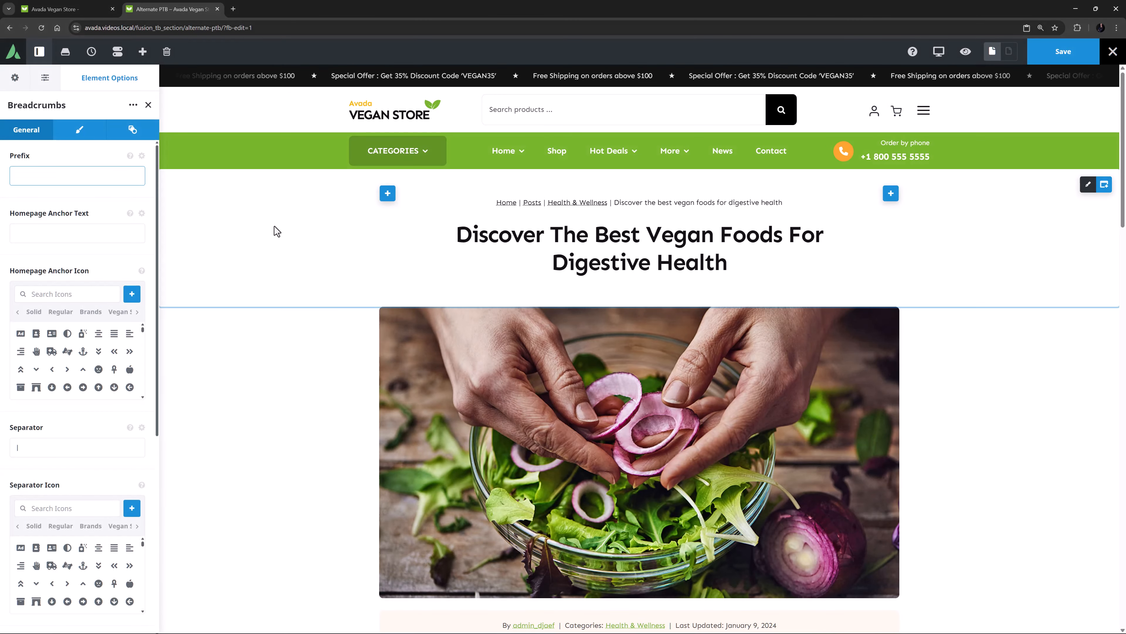
{"action": "type", "text": "You are here"}
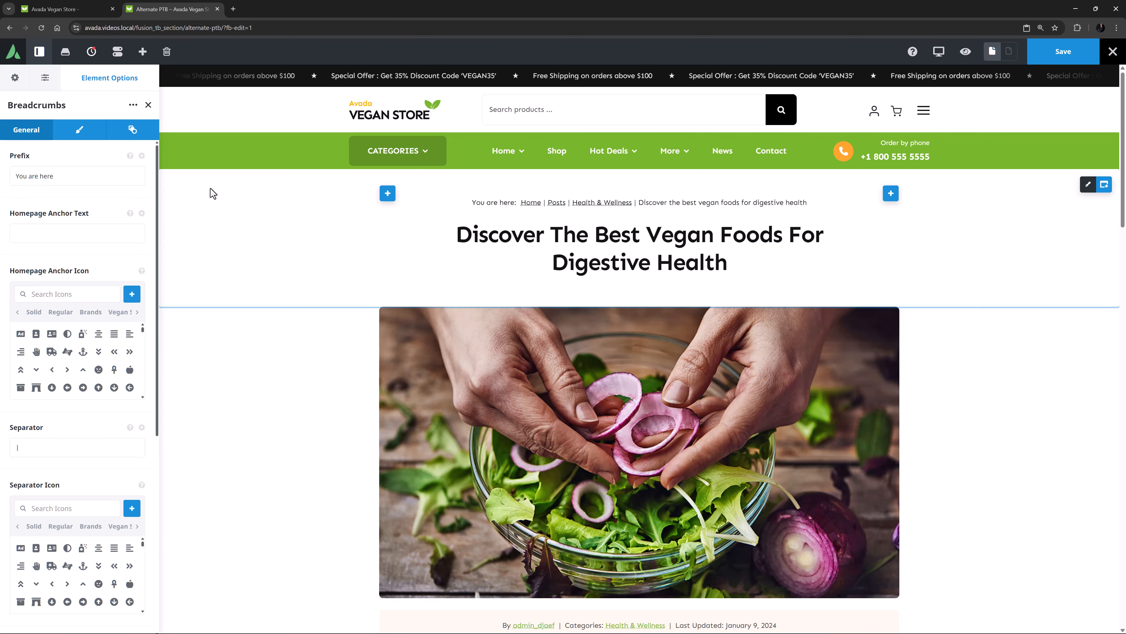
{"action": "left_click", "coordinate": [68, 293]}
{"action": "type", "text": "Home"}
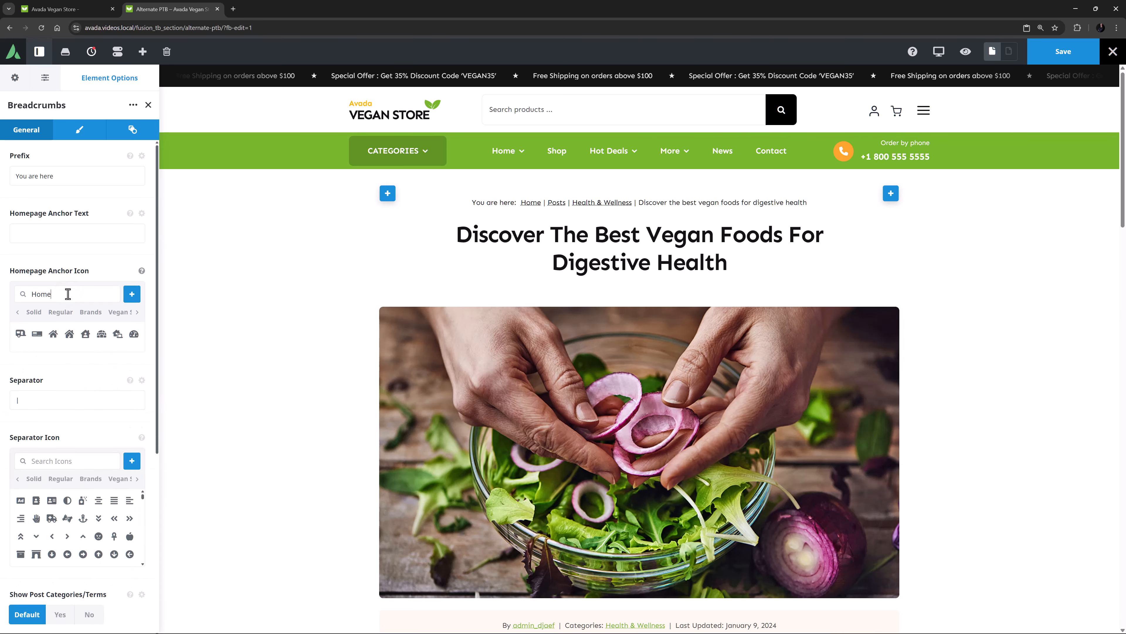
{"action": "left_click", "coordinate": [55, 336]}
{"action": "left_click", "coordinate": [95, 269]}
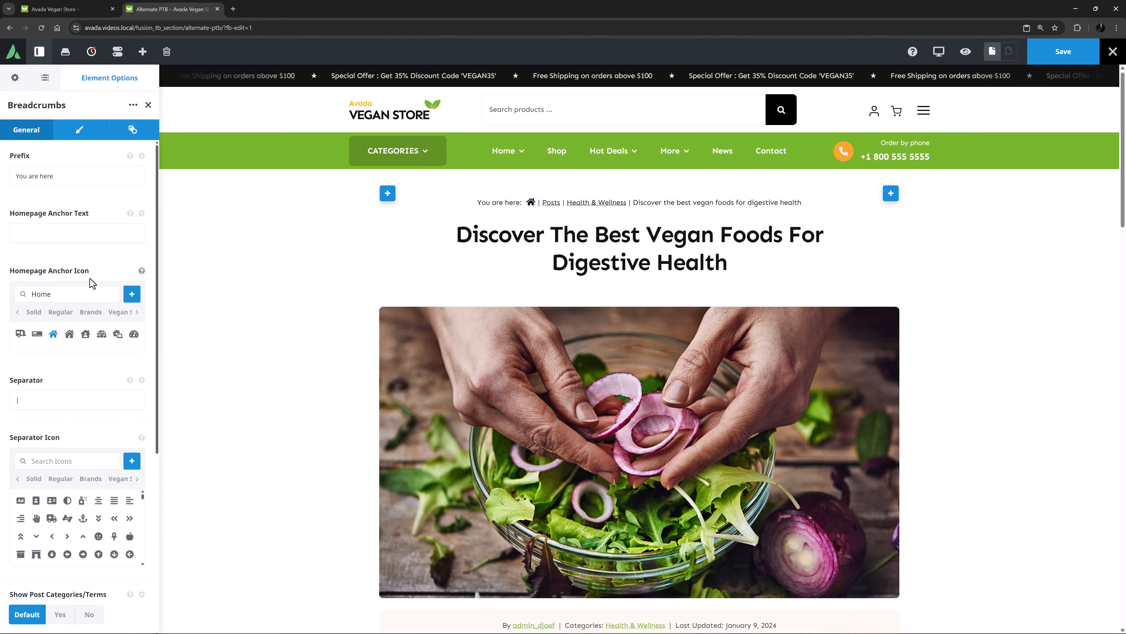
Clear the breadcrumbs separator to try the default one, and restore it to "|"
{"action": "left_click", "coordinate": [60, 405]}
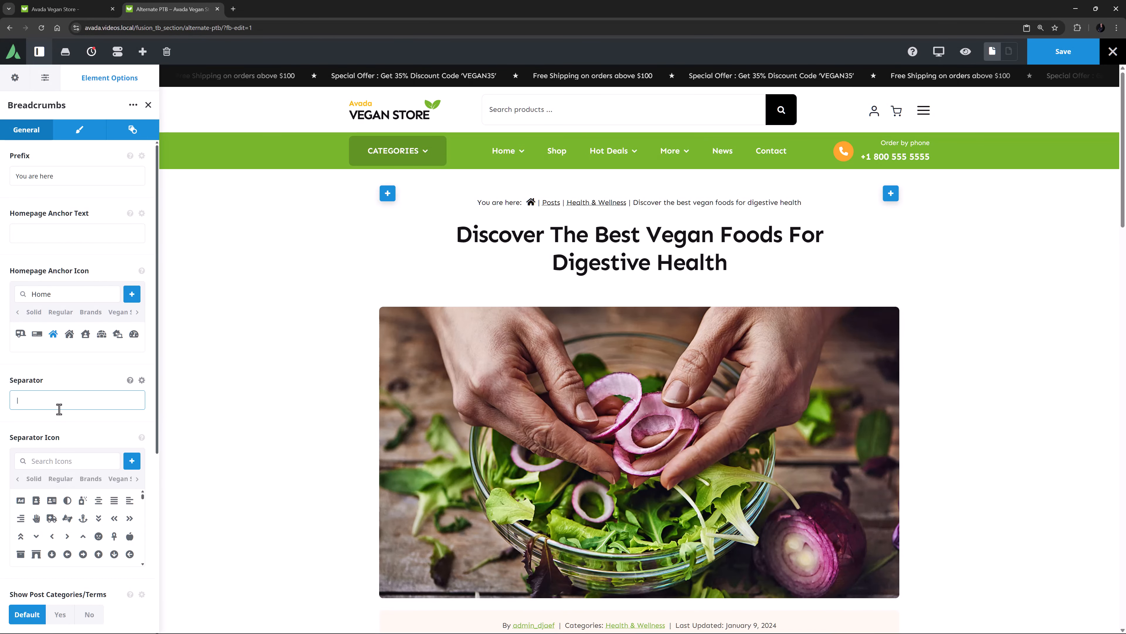
{"action": "left_click", "coordinate": [61, 405]}
{"action": "key", "text": "BackSpace"}
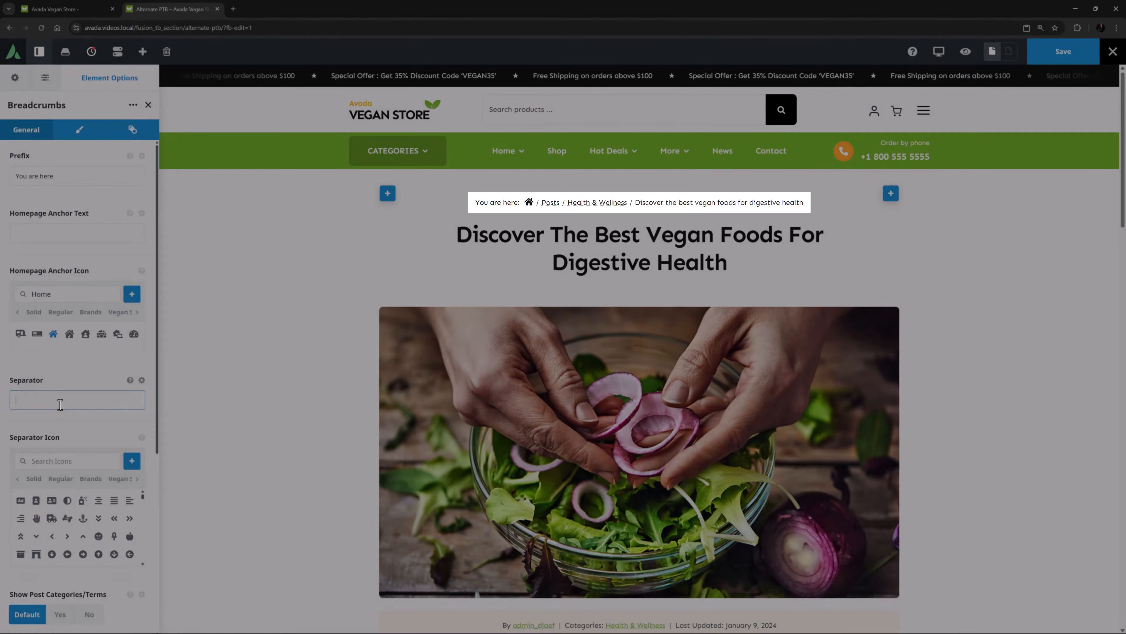
{"action": "type", "text": "|"}
Review the Breadcrumbs element's post display options, reading the descriptions of Show Post Categories/Terms and Show Post Name
{"action": "scroll", "coordinate": [60, 405], "scroll_direction": "down", "scroll_amount": 5}
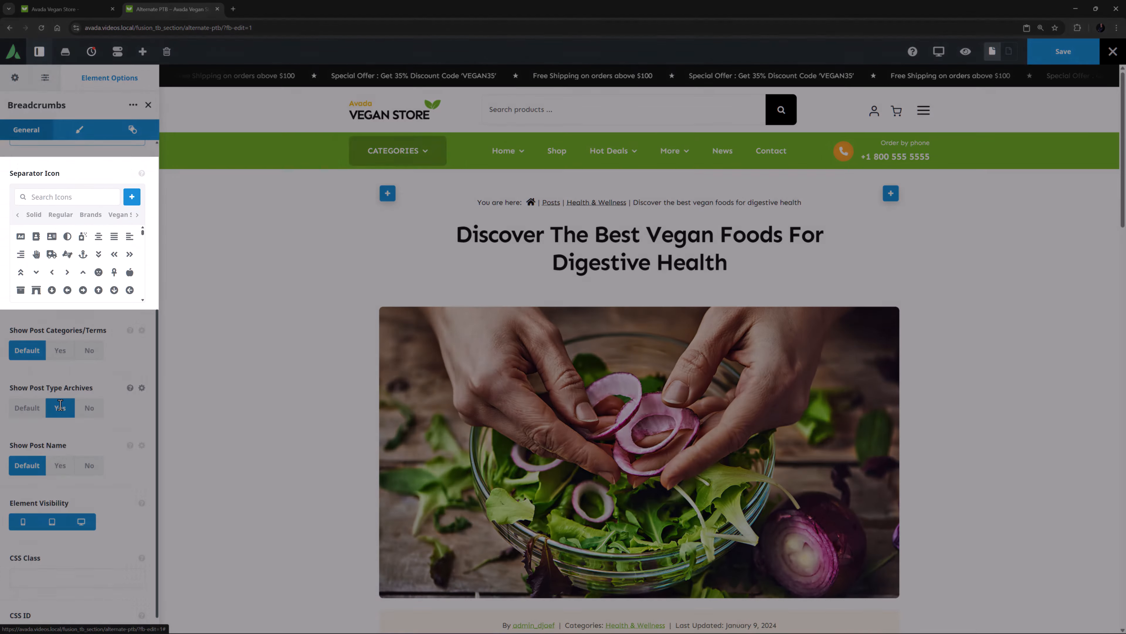
{"action": "left_click", "coordinate": [65, 406]}
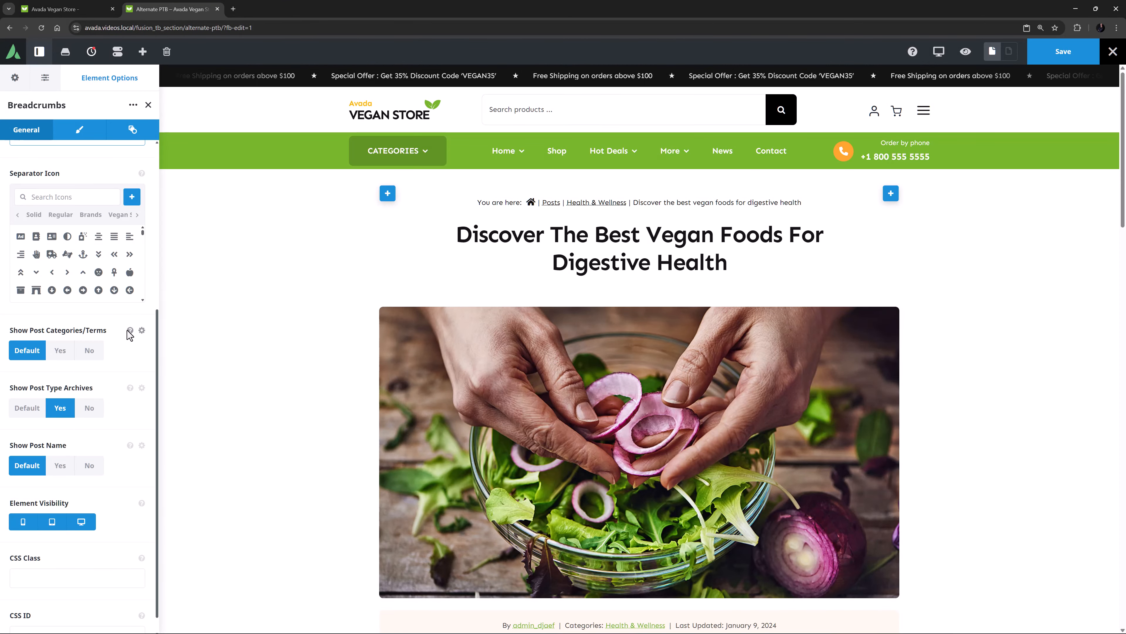
{"action": "left_click", "coordinate": [130, 331]}
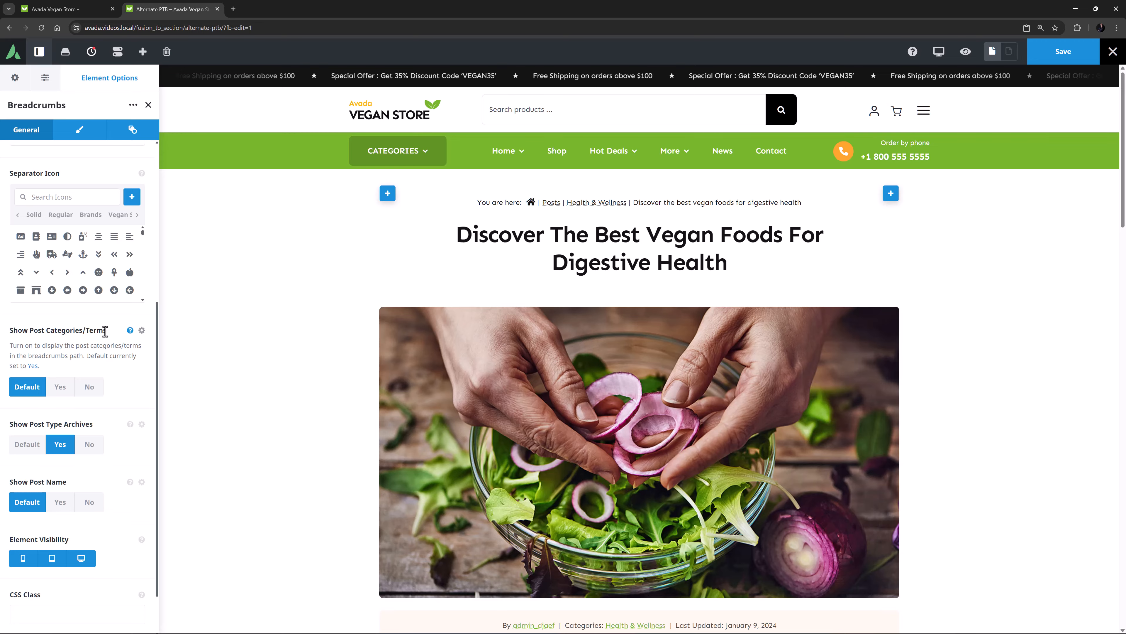
{"action": "left_click", "coordinate": [130, 330]}
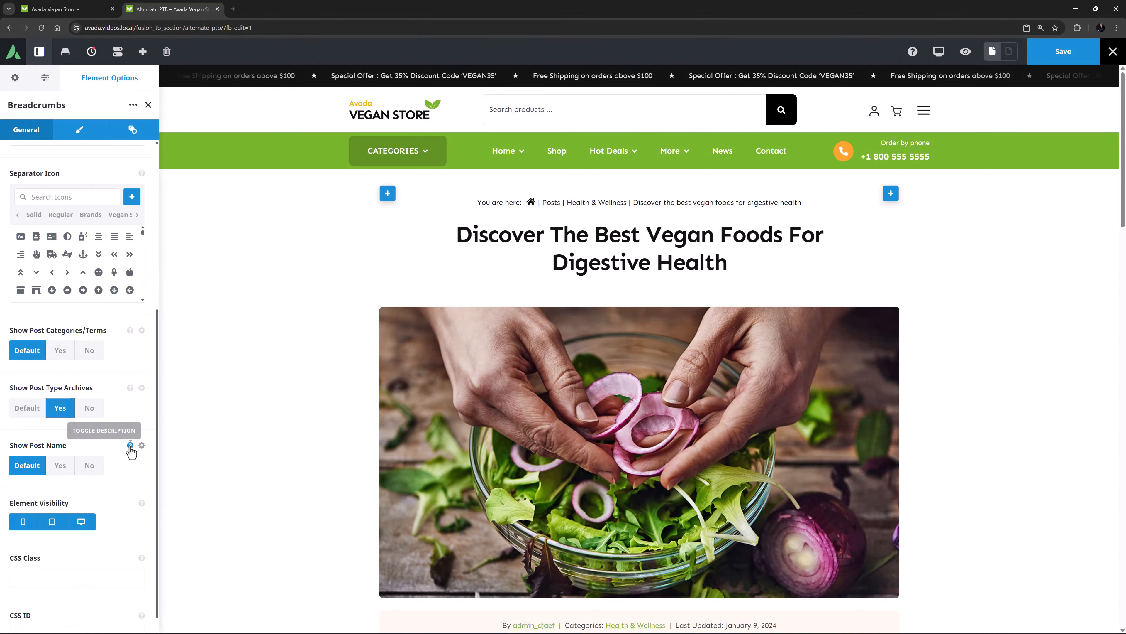
{"action": "left_click", "coordinate": [130, 446]}
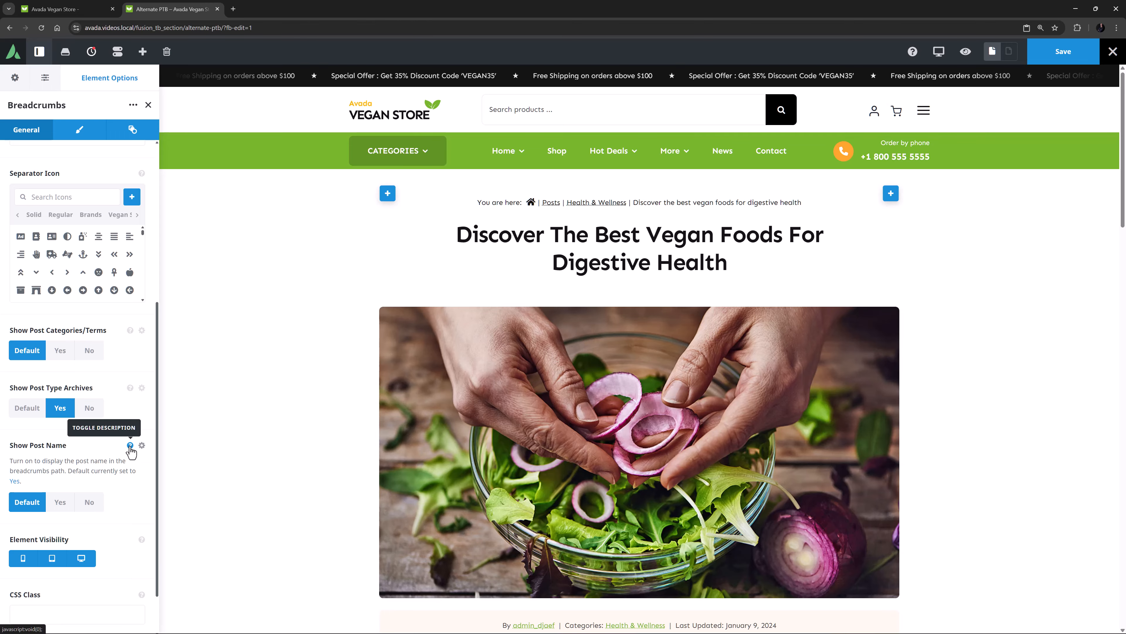
{"action": "left_click", "coordinate": [130, 446]}
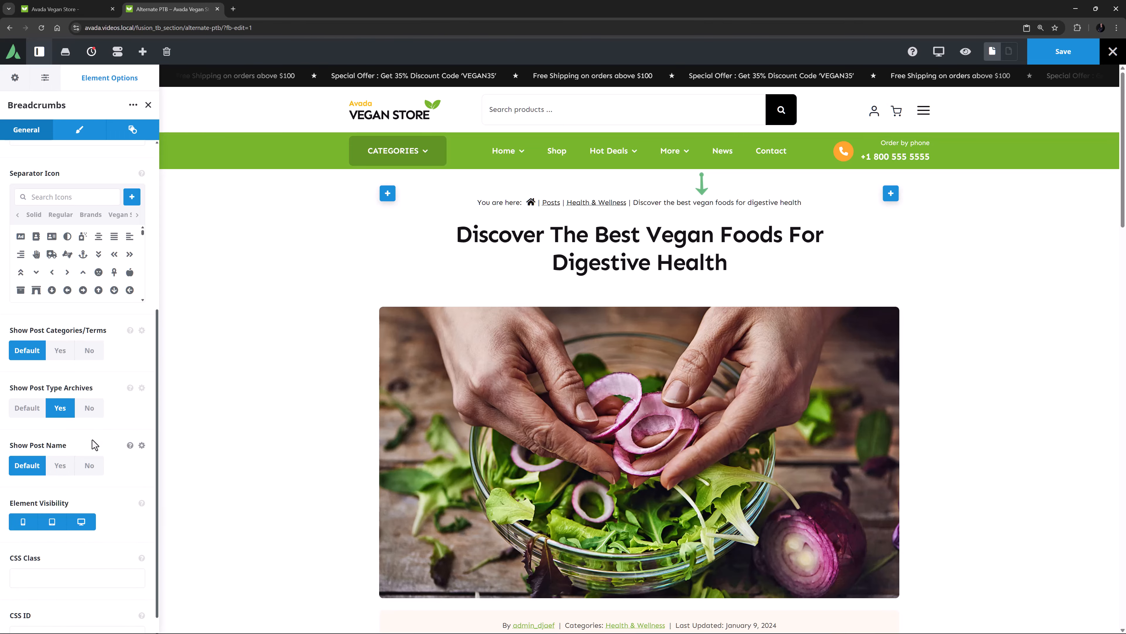
{"action": "scroll", "coordinate": [94, 445], "scroll_direction": "down", "scroll_amount": 1}
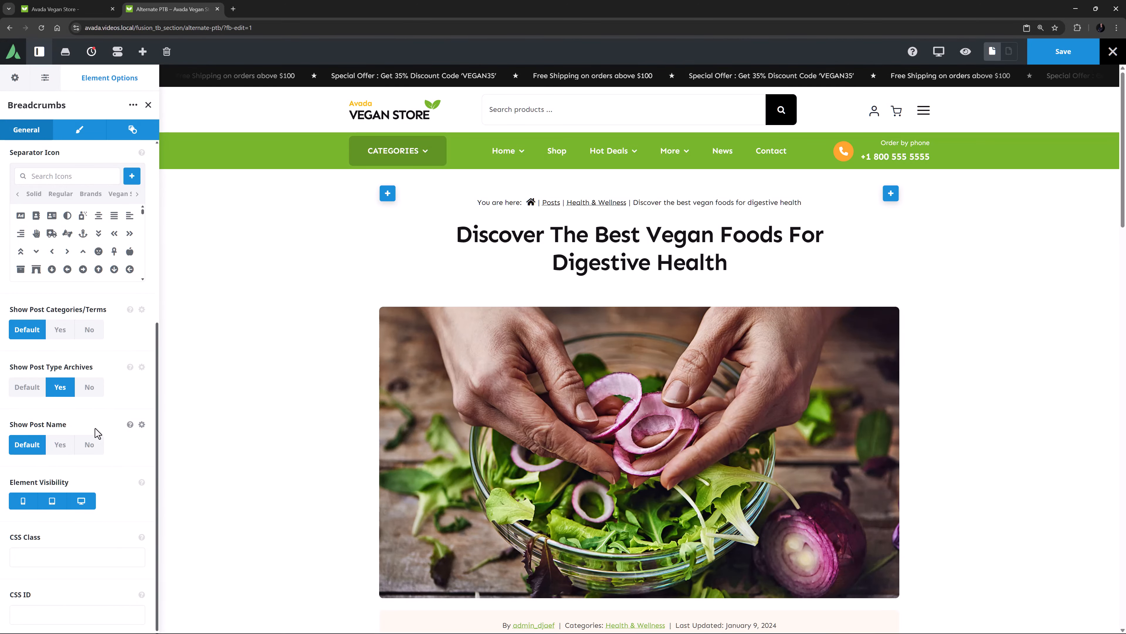
Review the Breadcrumbs element's design settings, checking the alignment choices and the Font Size and Text Color descriptions
{"action": "left_click", "coordinate": [79, 132]}
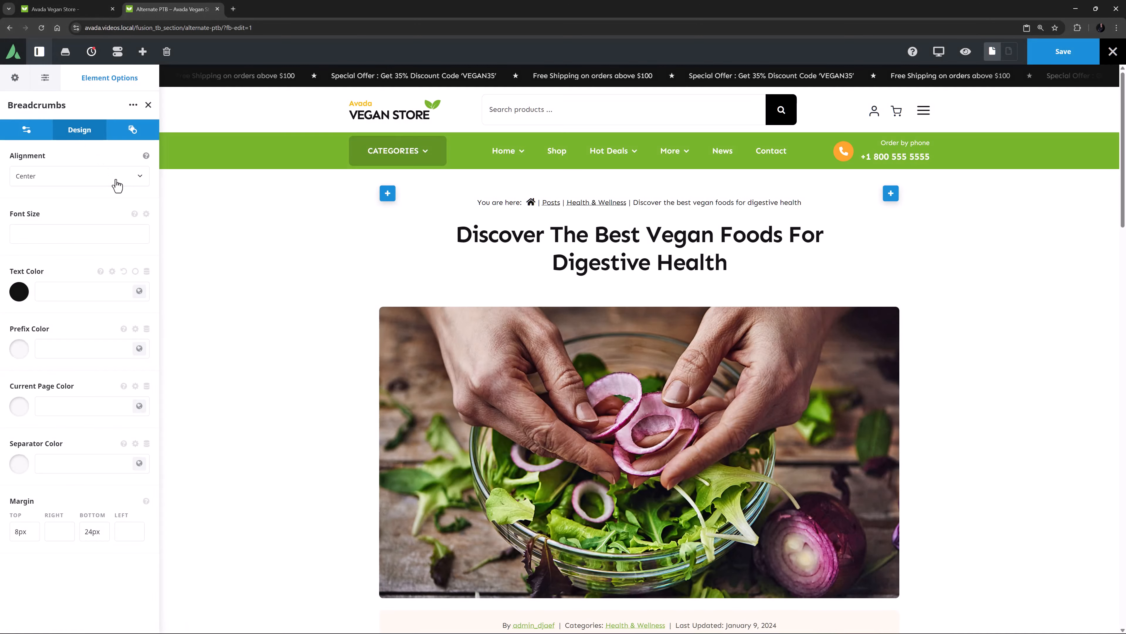
{"action": "left_click", "coordinate": [115, 180]}
{"action": "left_click", "coordinate": [117, 182]}
{"action": "left_click", "coordinate": [134, 214]}
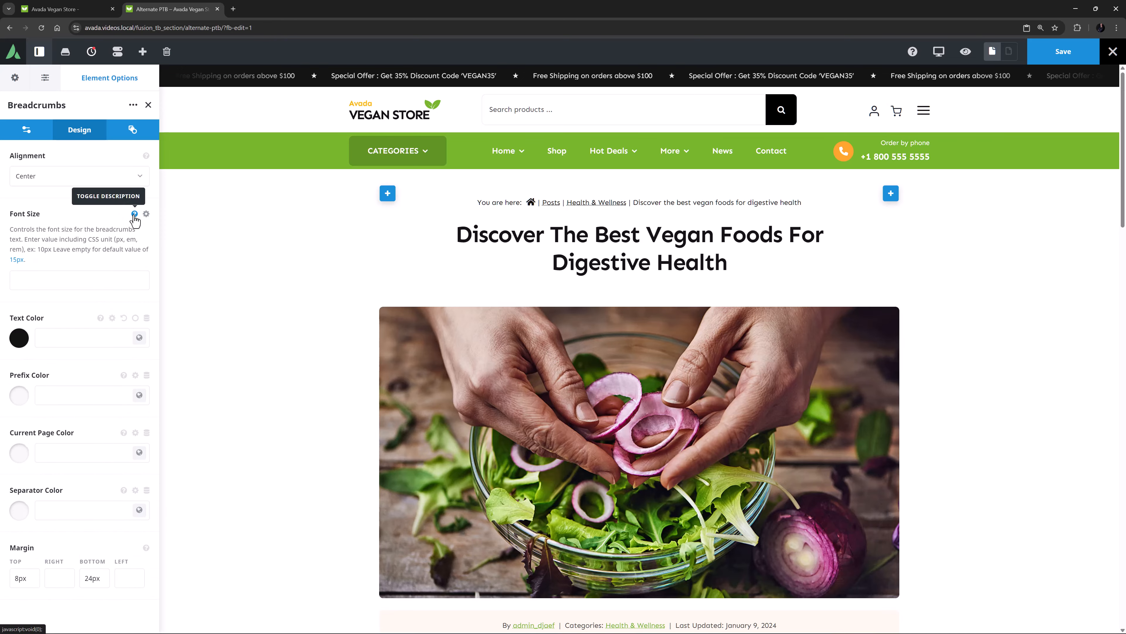
{"action": "left_click", "coordinate": [134, 214]}
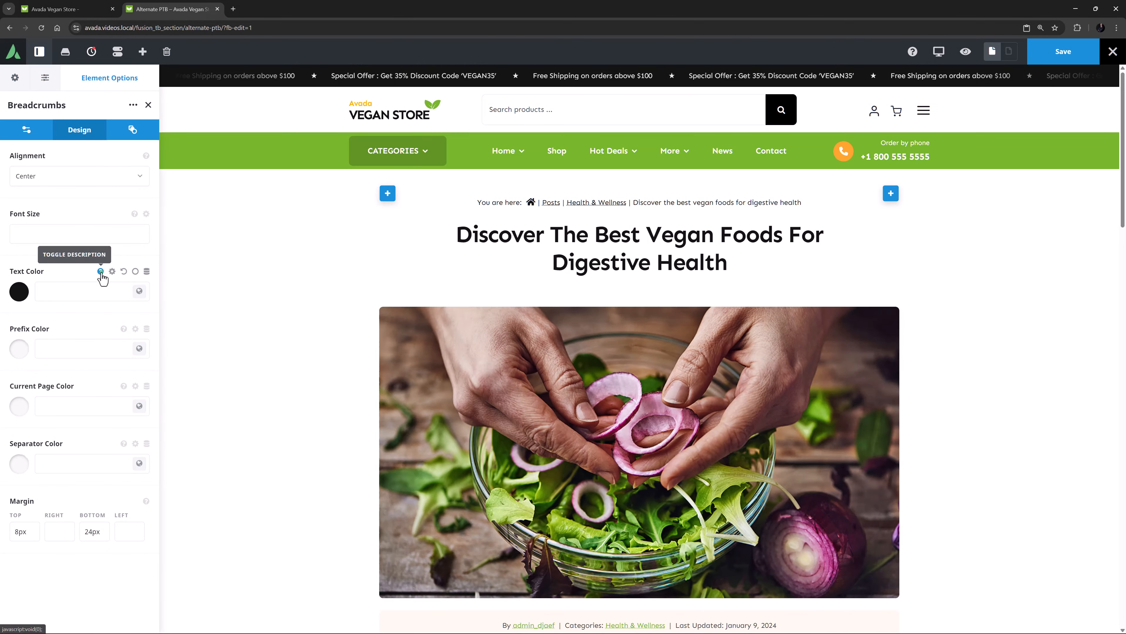
{"action": "left_click", "coordinate": [100, 272]}
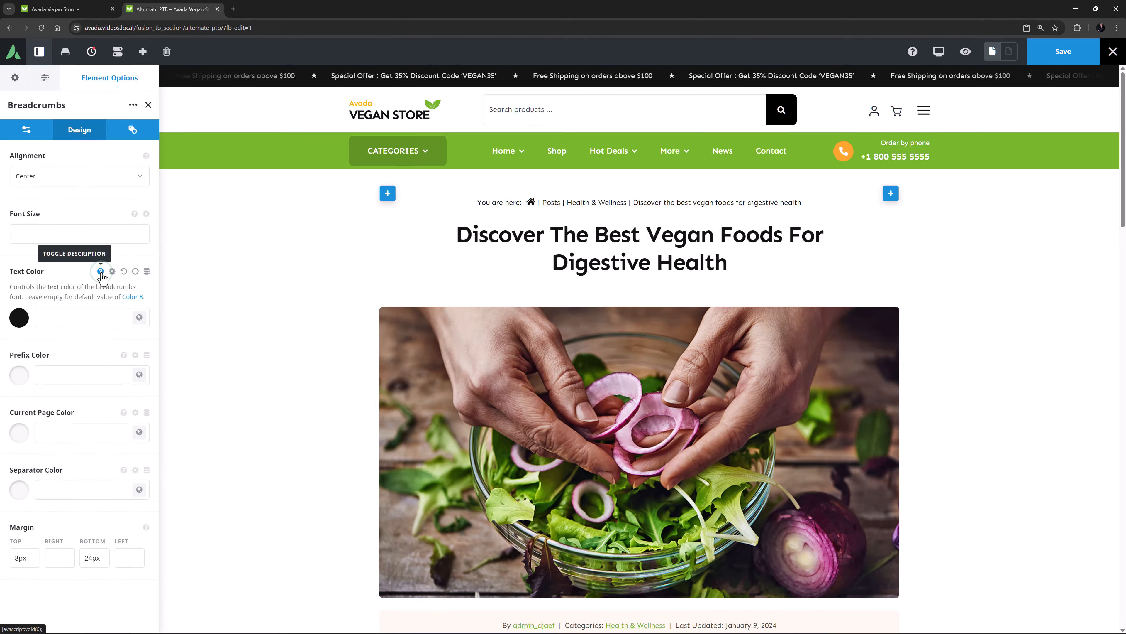
{"action": "left_click", "coordinate": [101, 271]}
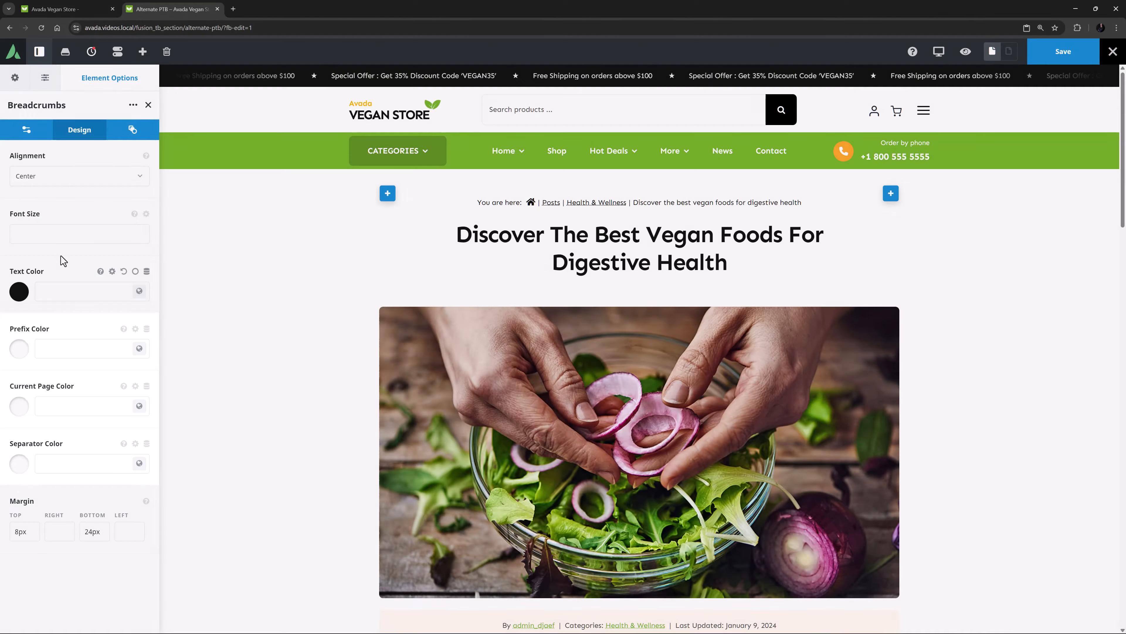
In the global breadcrumbs options, set the current page color to Color 4 and the separator color to Color 5
{"action": "left_click", "coordinate": [136, 329]}
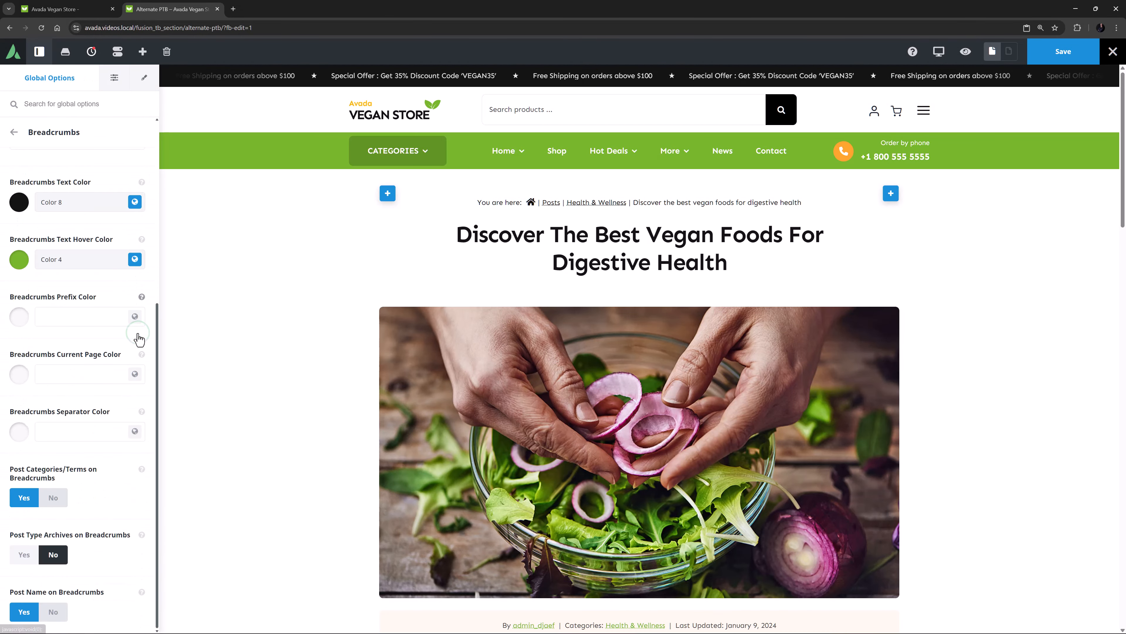
{"action": "left_click", "coordinate": [135, 374]}
{"action": "left_click", "coordinate": [63, 413]}
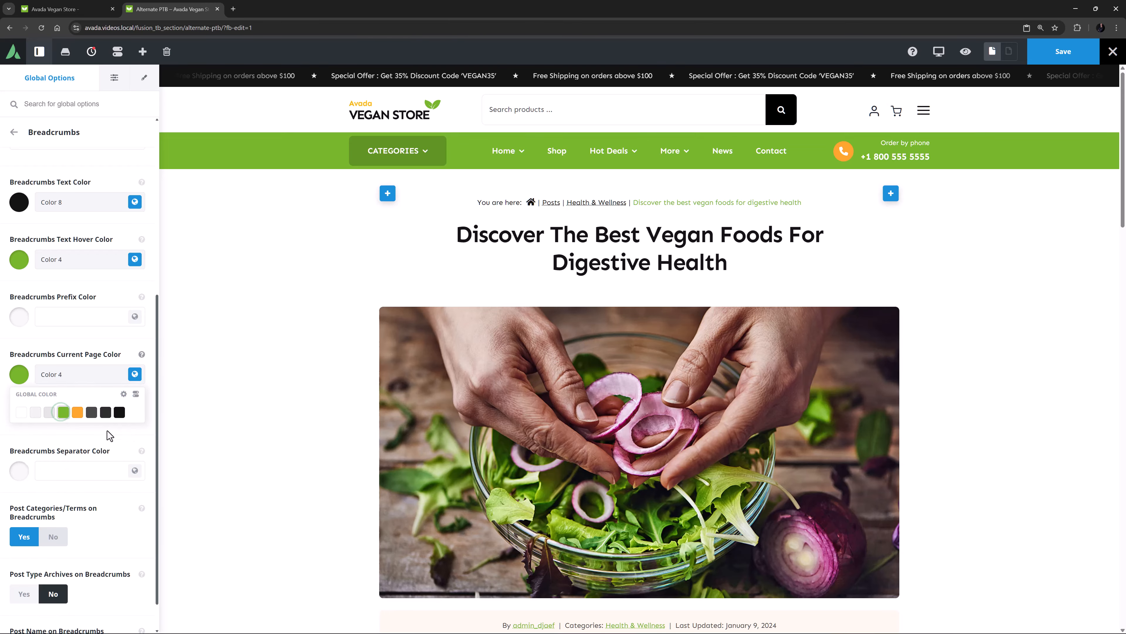
{"action": "left_click", "coordinate": [136, 430]}
{"action": "left_click", "coordinate": [78, 470]}
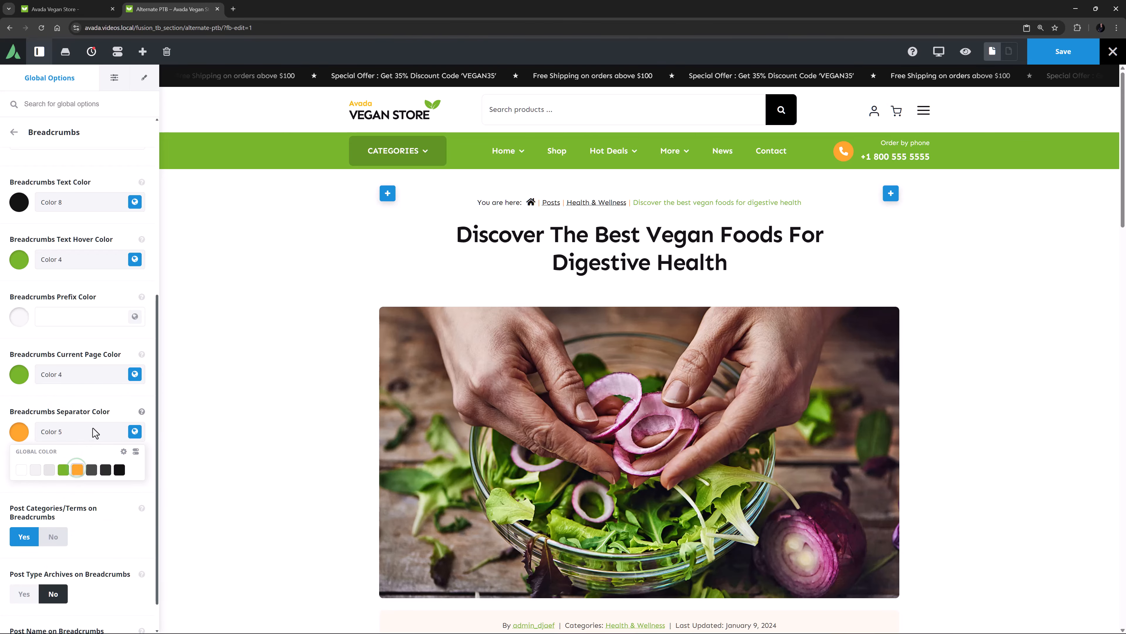
{"action": "left_click", "coordinate": [118, 410]}
Return to the Breadcrumbs element and view its conditional rendering and animation options
{"action": "left_click", "coordinate": [144, 78]}
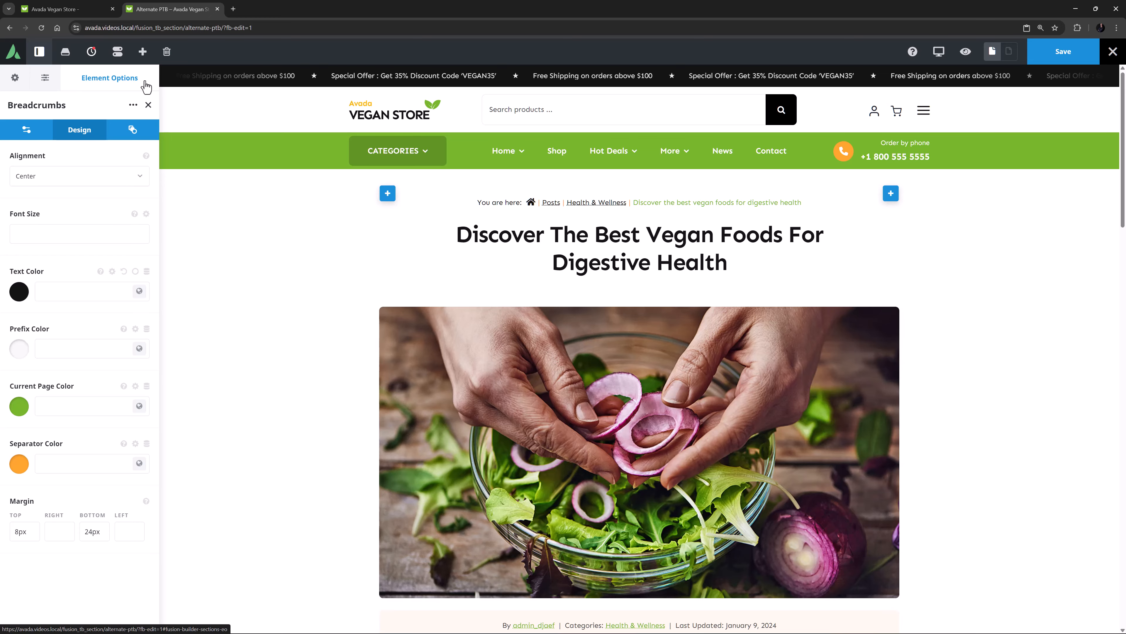
{"action": "left_click", "coordinate": [137, 132]}
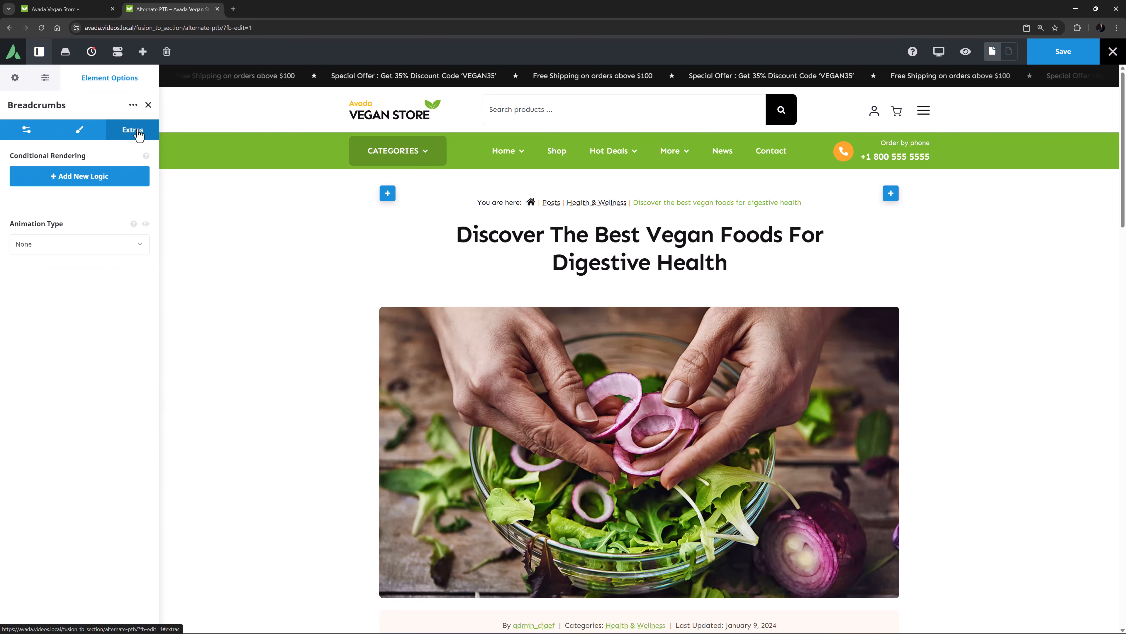